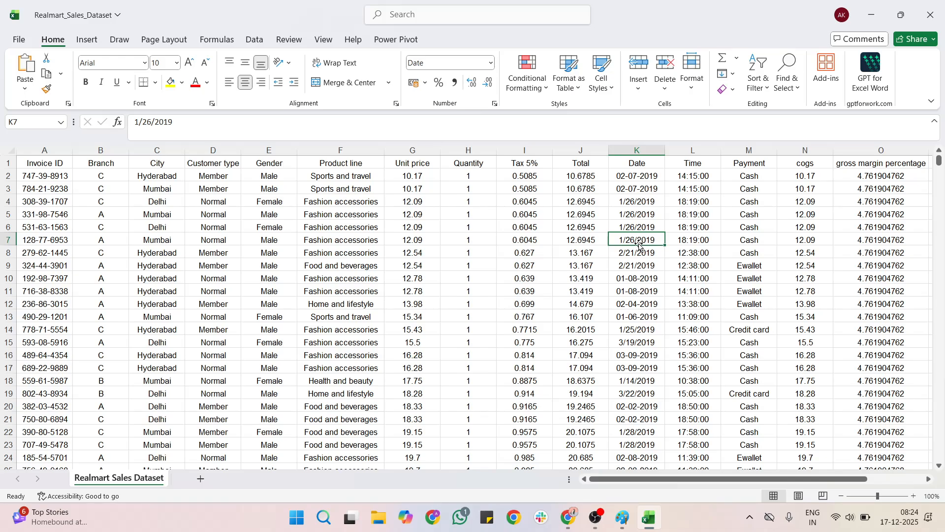
Step: Scroll the Realmart sales sheet right and back to view the gross income and Rating columns
scroll(659, 290, "right", 5)
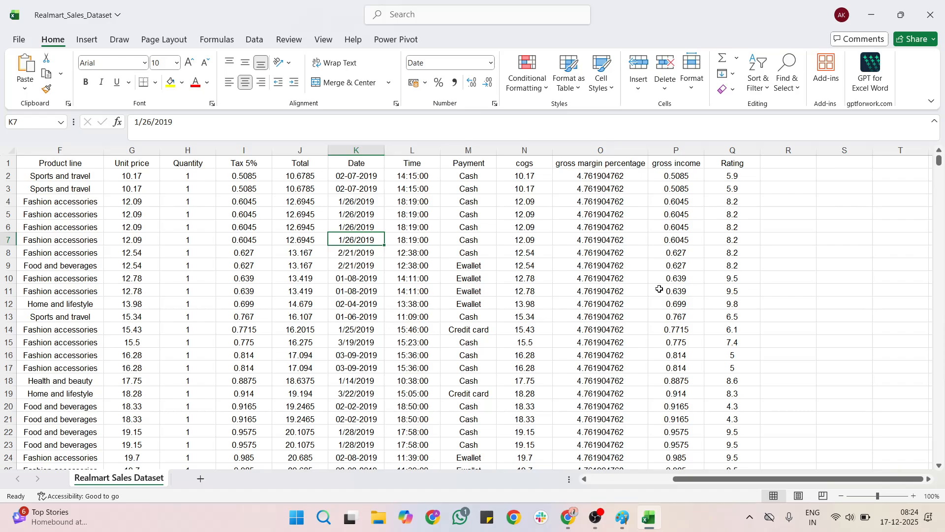
scroll(659, 290, "left", 2)
scroll(660, 289, "right", 4)
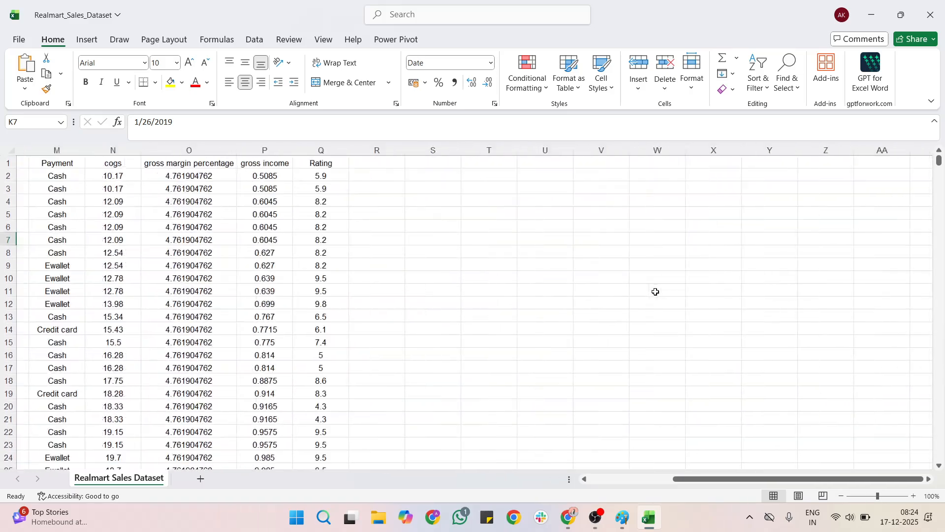
scroll(657, 290, "left", 8)
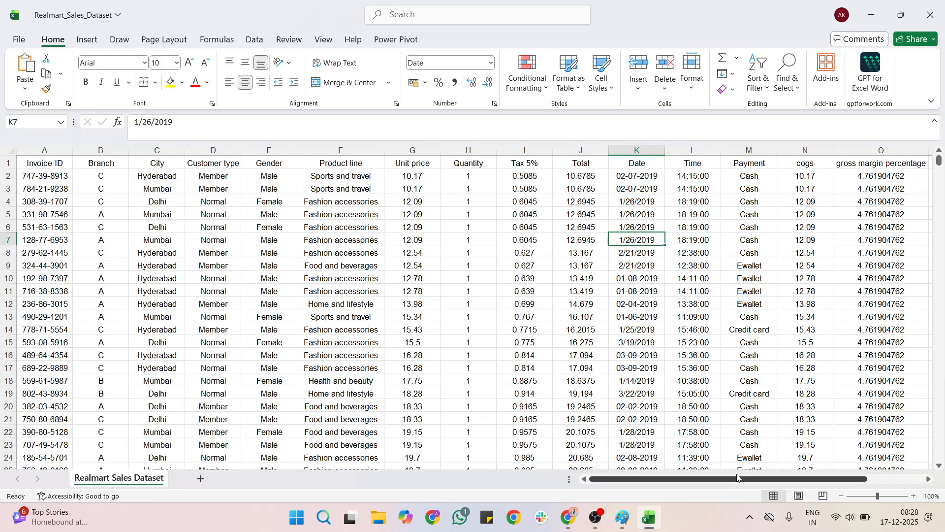
Step: In Paint, add a text box under 'Pivot Table in Excel' listing Delhi 100, Mumbai 100, Hyderabad 100
left_click(621, 520)
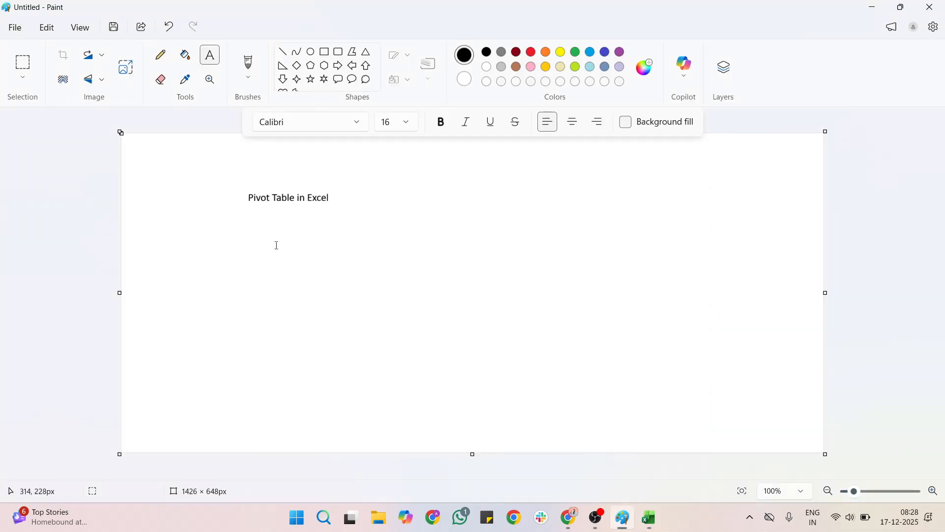
left_click_drag(274, 244, 434, 352)
type("Delhi 1-")
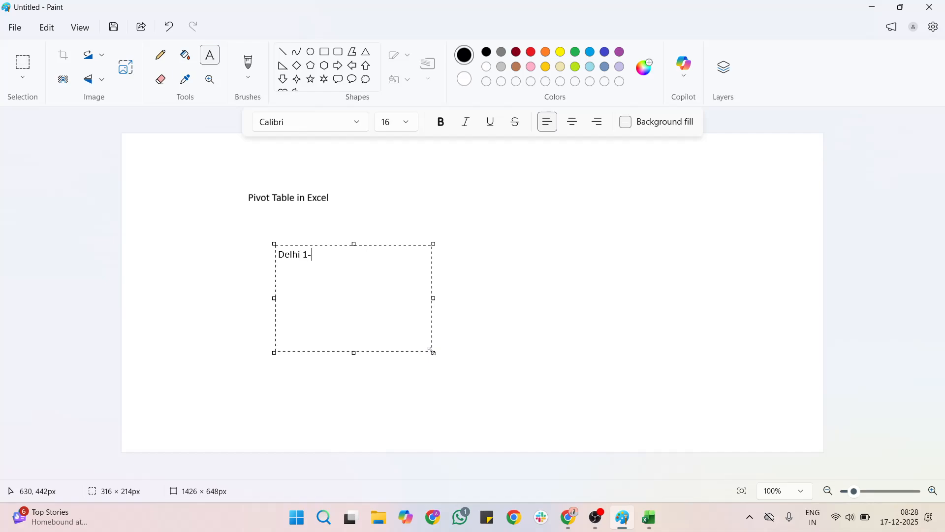
key("BackSpace")
type("00")
key("Return")
type("Mumbai 100 Hyder")
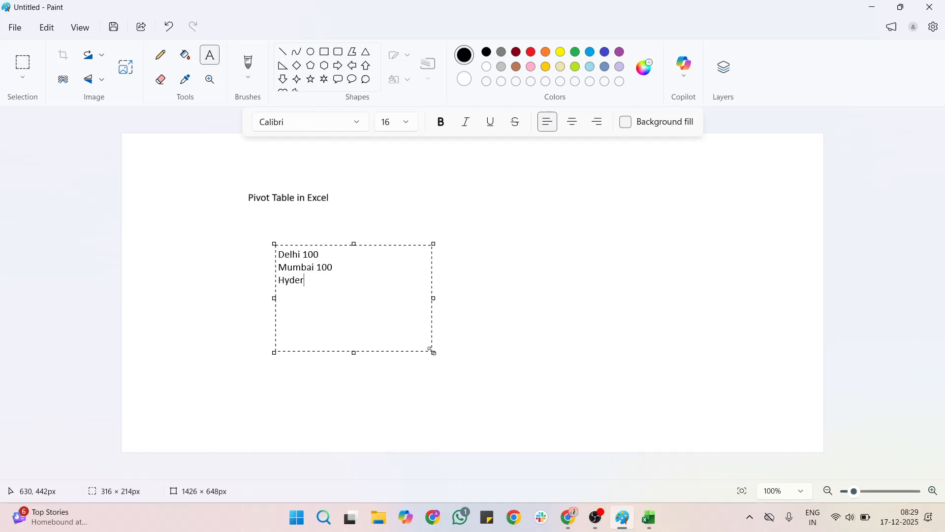
type("abad 100")
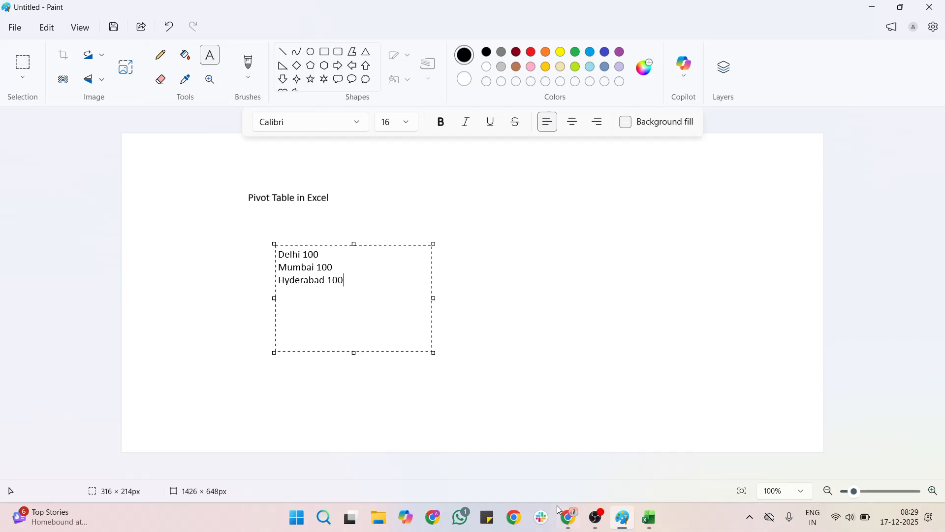
Step: Check the Total 14.679 in cell J12, then bring up the PivotTables & Charts Mastery page
left_click(645, 512)
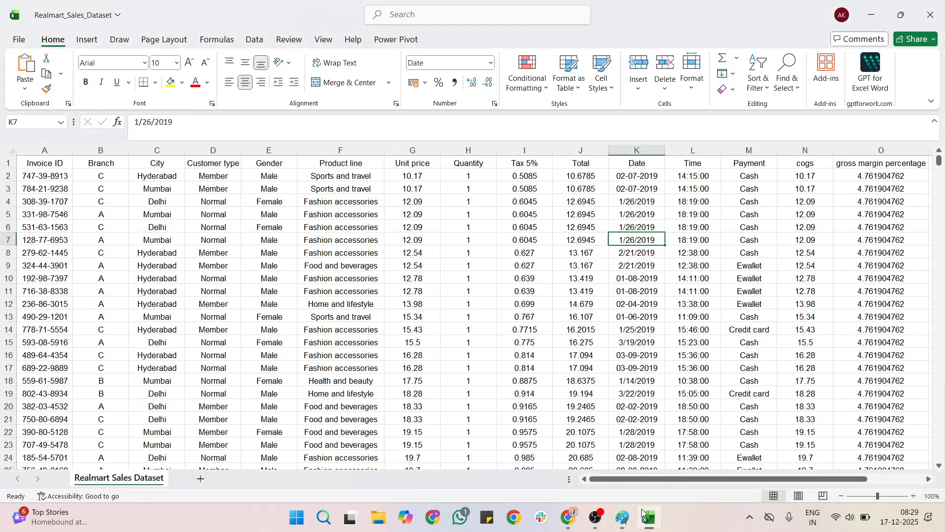
left_click(585, 305)
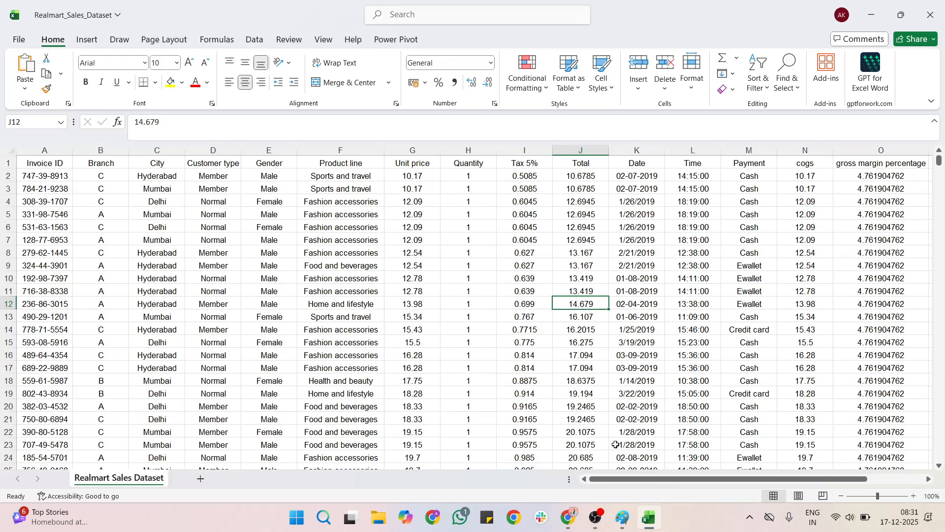
left_click(569, 518)
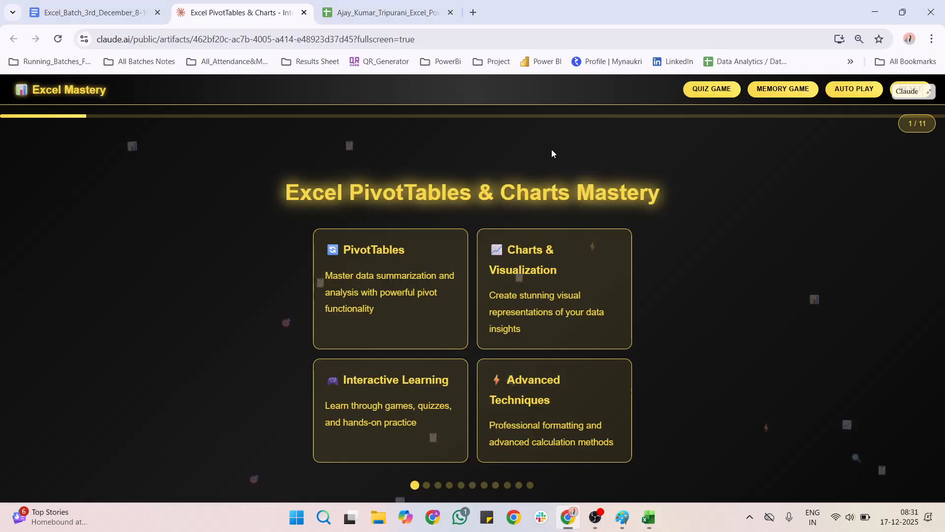
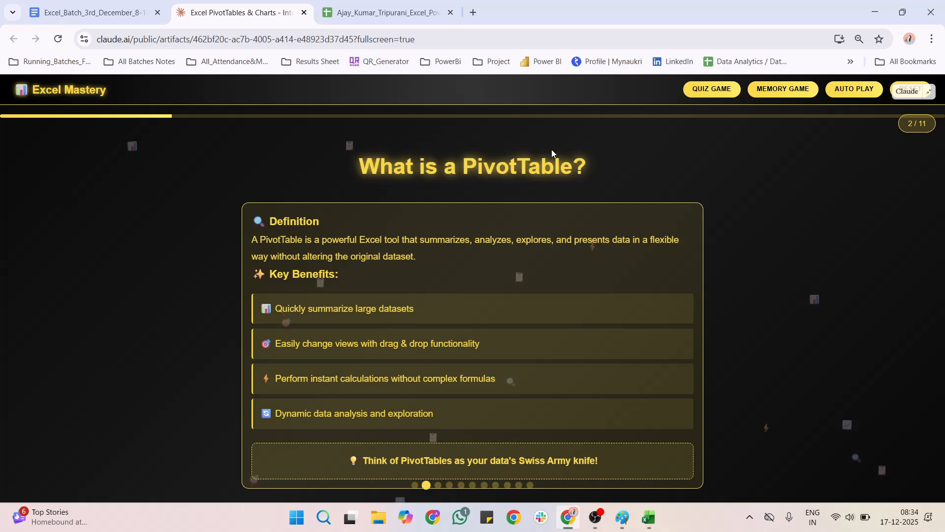
Step: Advance the Excel Mastery lesson past slide 3 to slide 4, Understanding the Field List
key("Right")
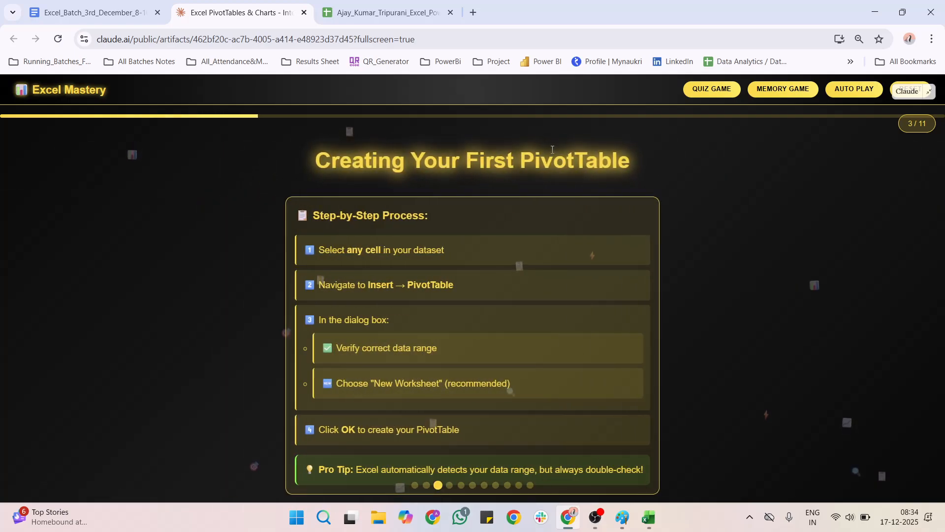
key("Right")
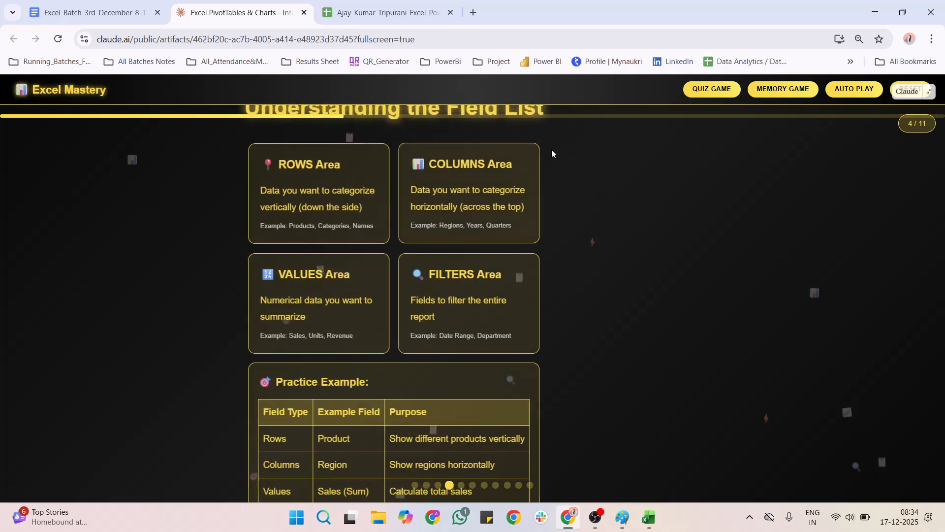
Step: Bring the Realmart_Sales_Dataset workbook to the front and set the sheet zoom to 82%
left_click(649, 518)
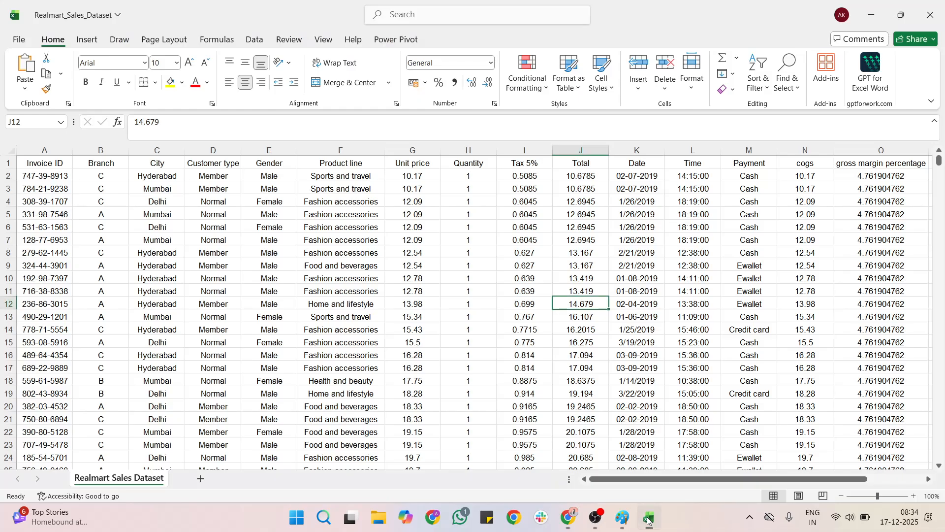
left_click(536, 232)
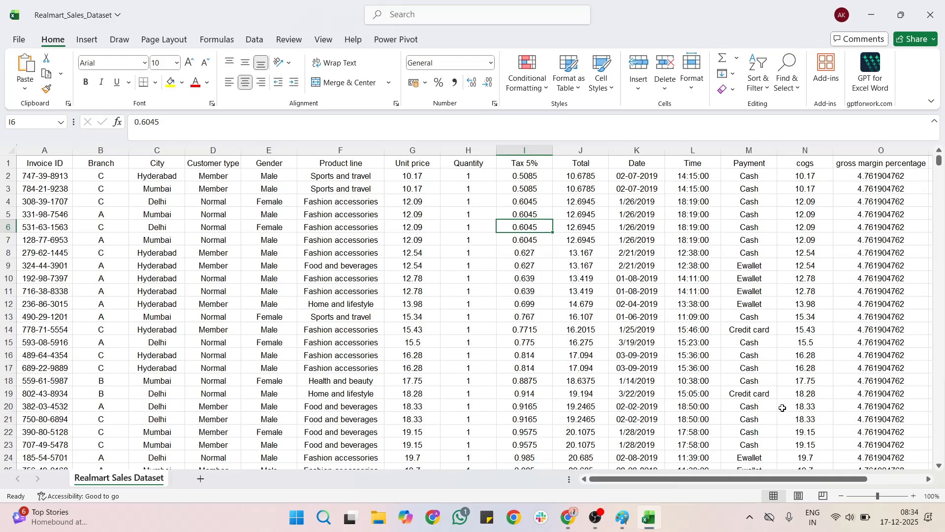
left_click(868, 500)
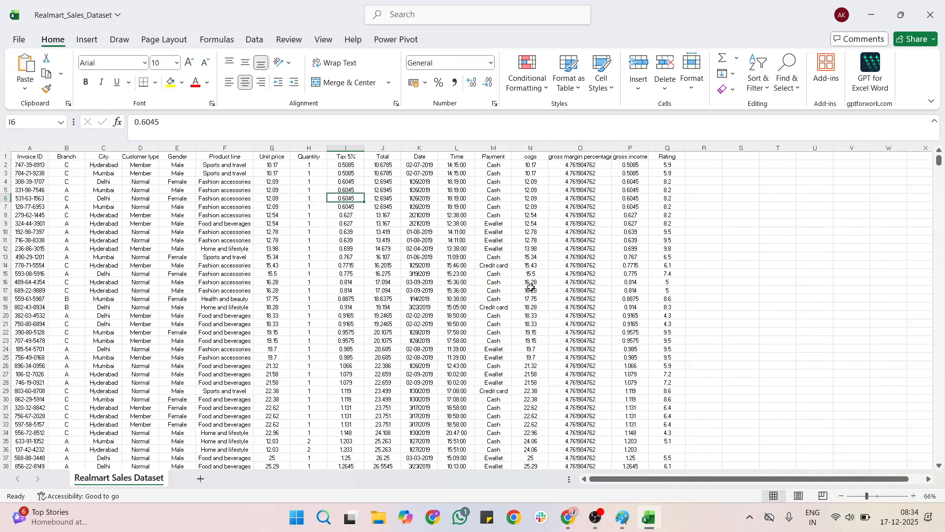
left_click(870, 498)
left_click(371, 290)
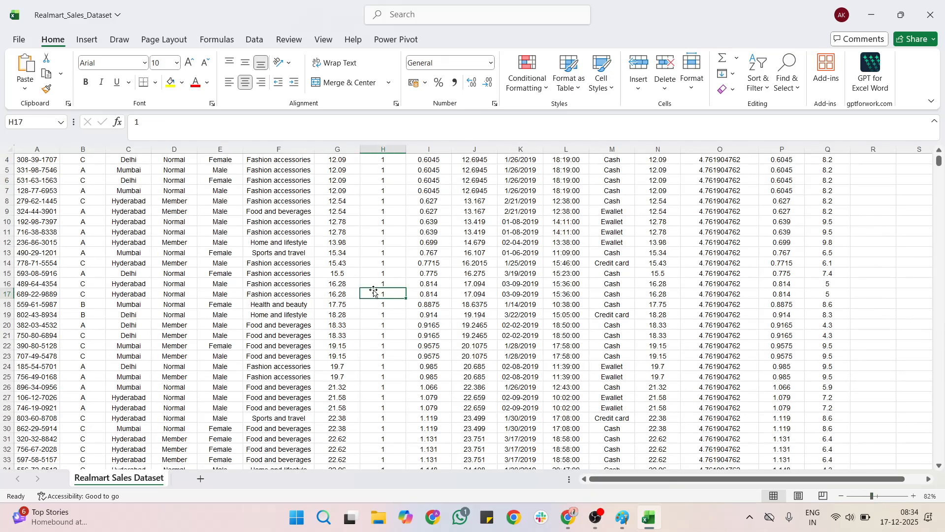
scroll(374, 291, "up", 2)
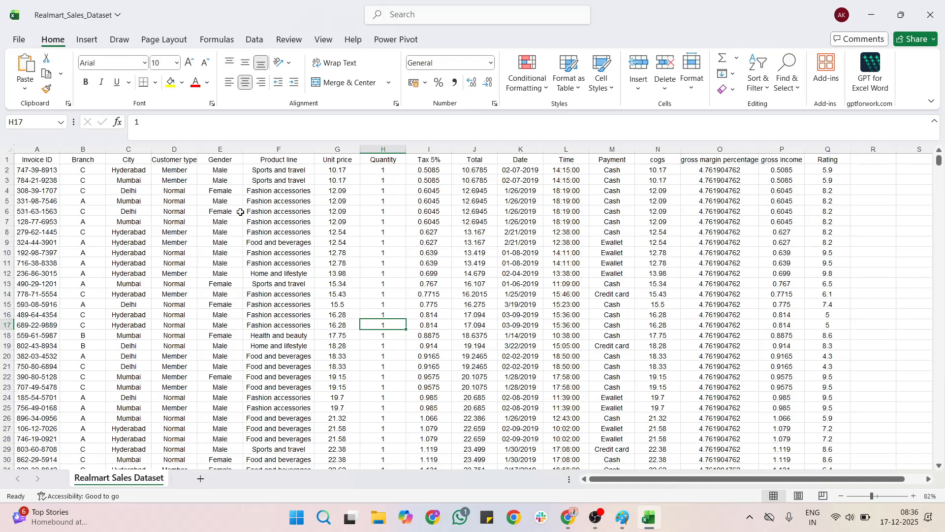
Step: Start a PivotTable From Table/Range using the sales data range A1:Q2066
left_click(270, 212)
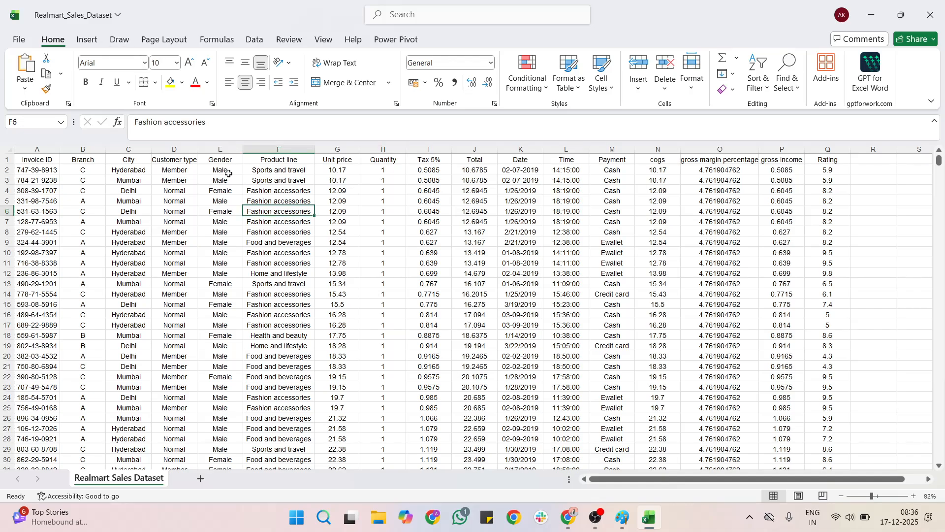
left_click(85, 41)
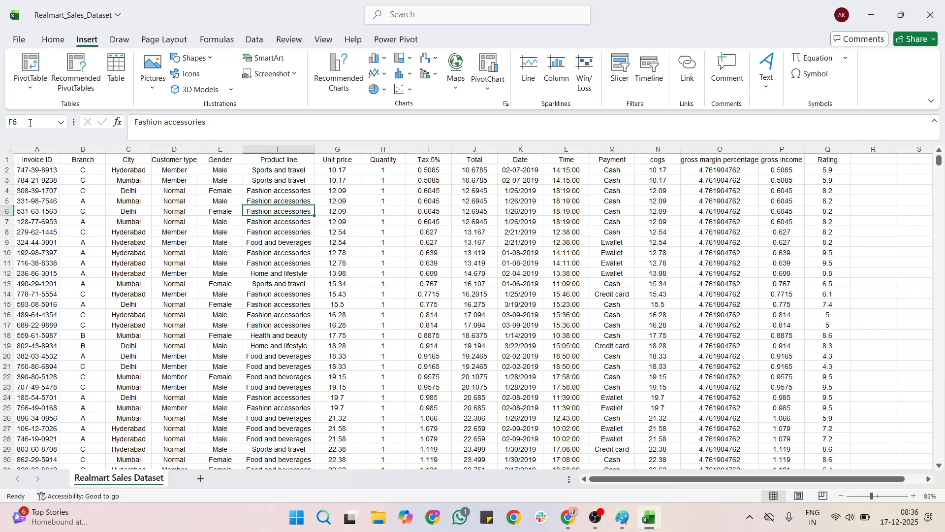
left_click(36, 95)
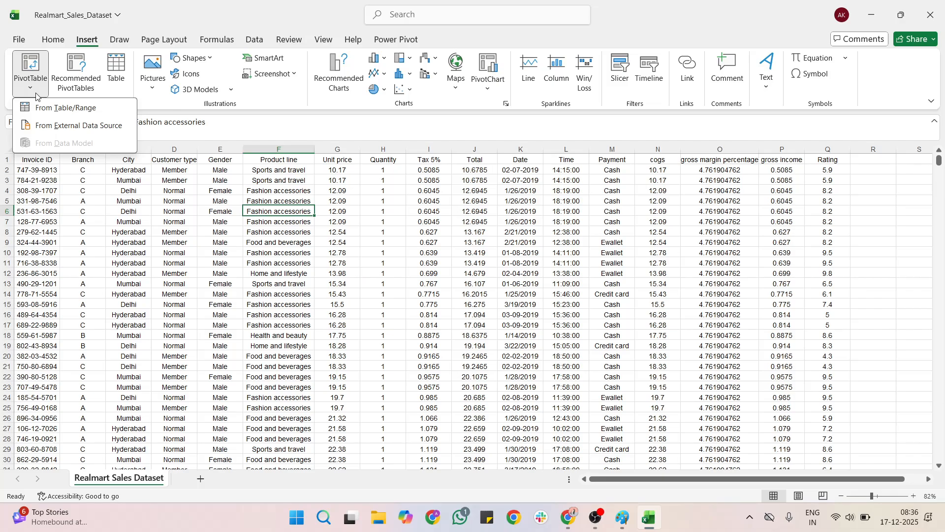
left_click(55, 108)
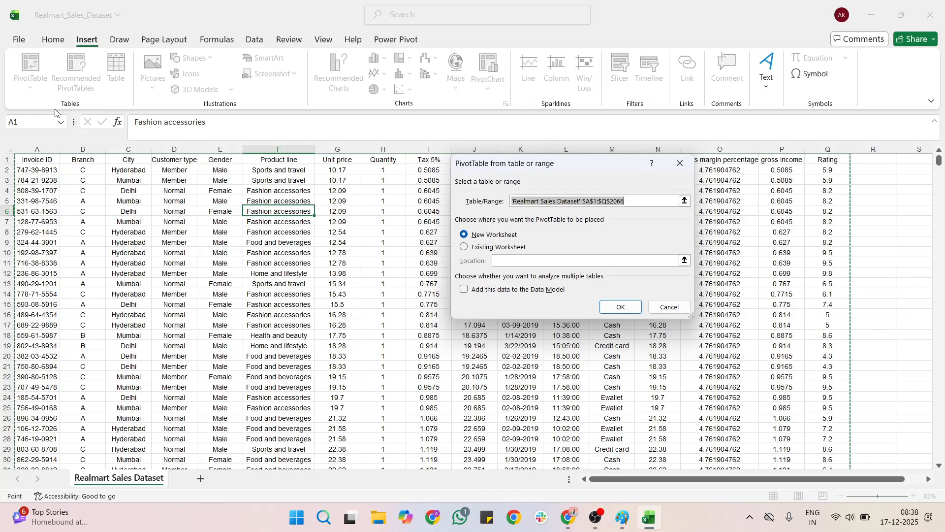
Step: Create the PivotTable on the existing worksheet at cell T3
left_click(463, 248)
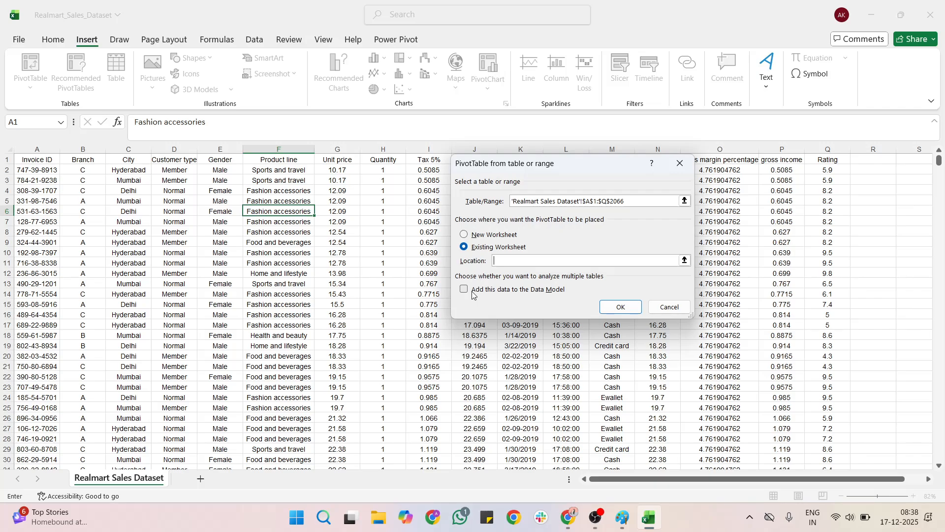
scroll(491, 403, "right", 10)
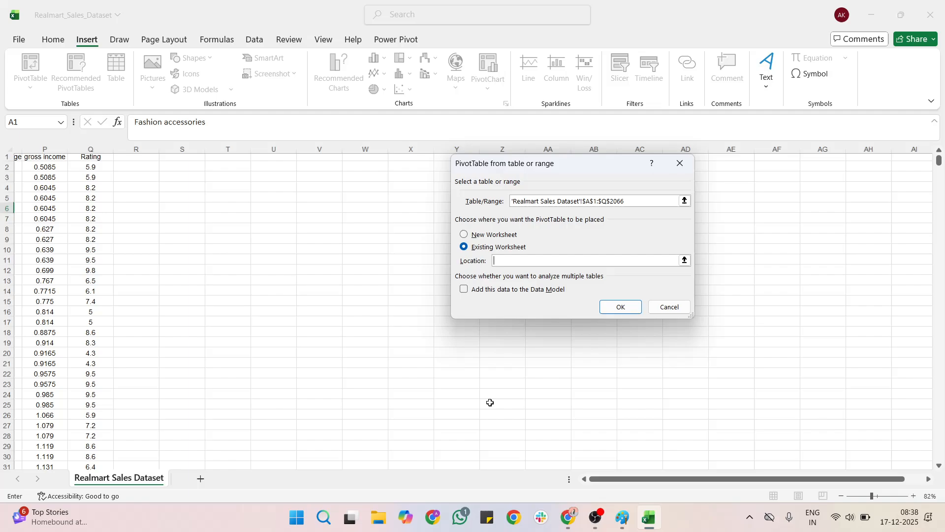
scroll(490, 402, "right", 2)
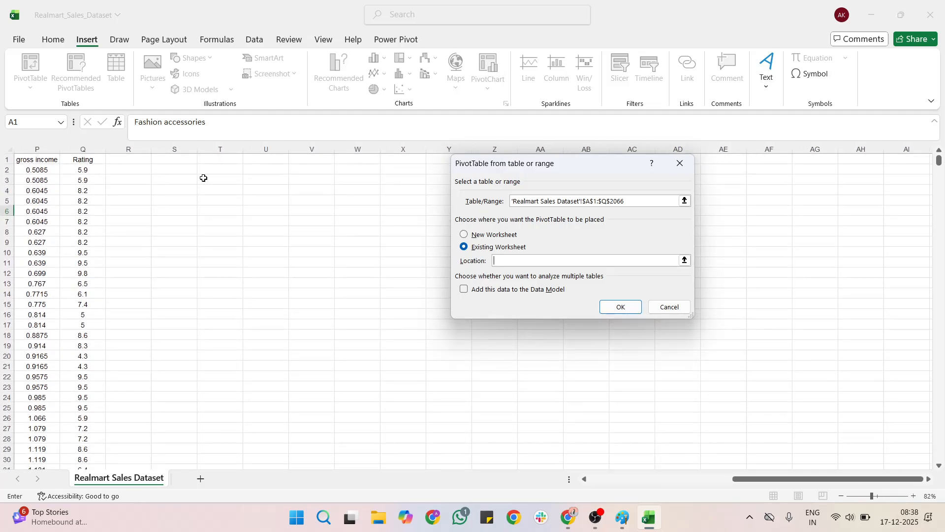
left_click(203, 178)
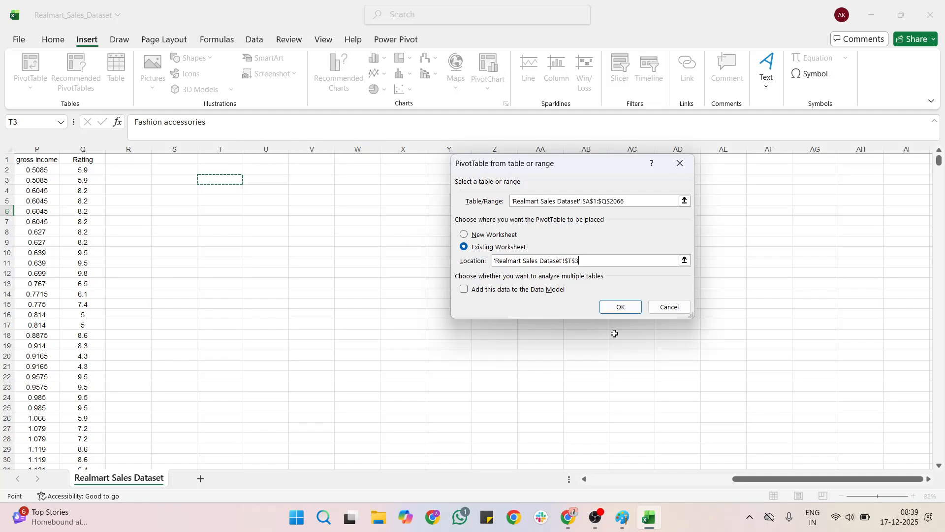
left_click(626, 312)
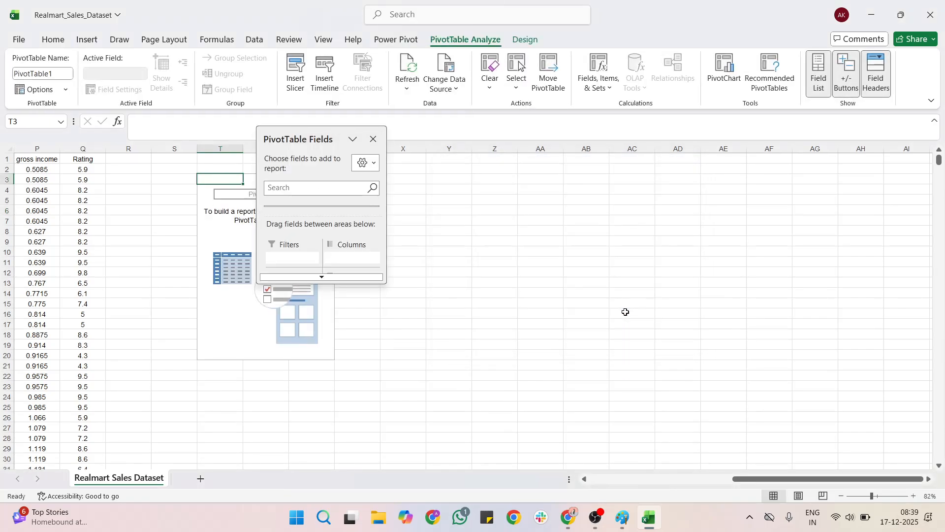
Step: Move the PivotTable Fields pane right and stretch it down to reveal all areas
left_click_drag(311, 135, 576, 181)
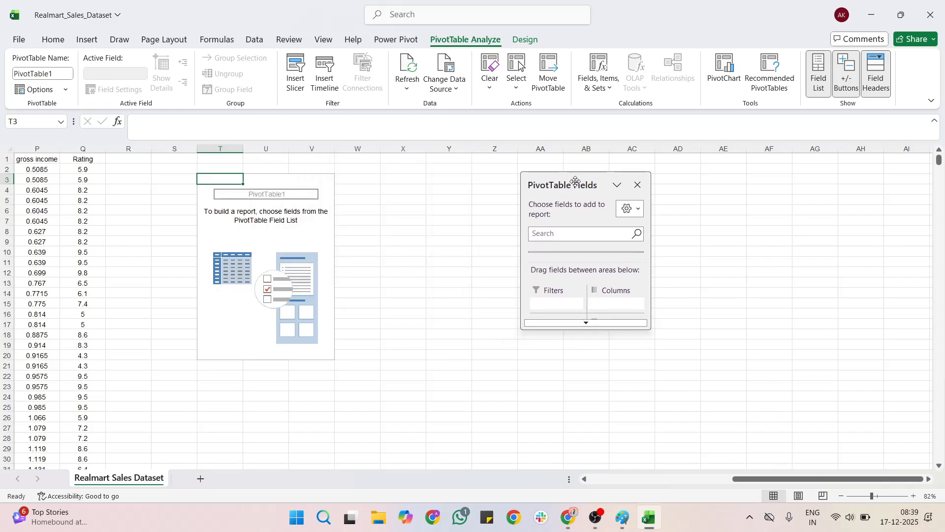
left_click_drag(574, 326, 574, 476)
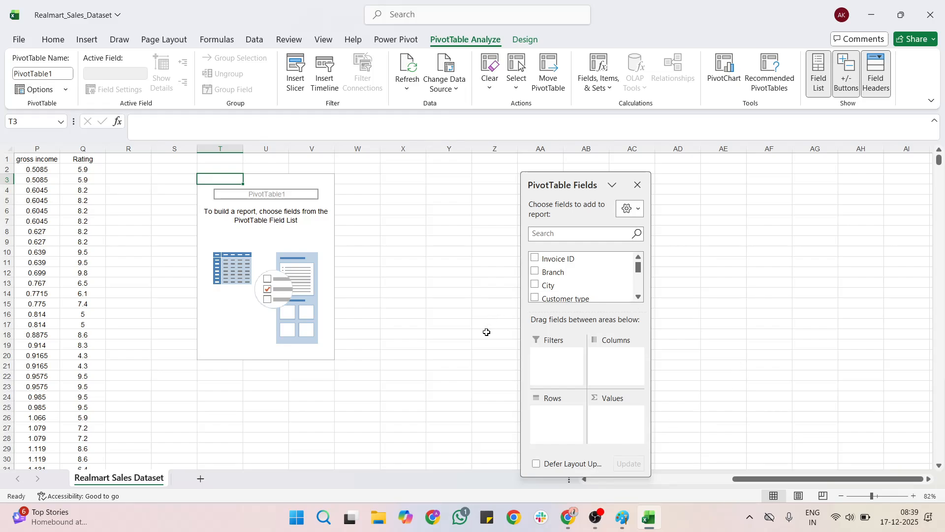
scroll(550, 274, "down", 1)
scroll(549, 275, "down", 1)
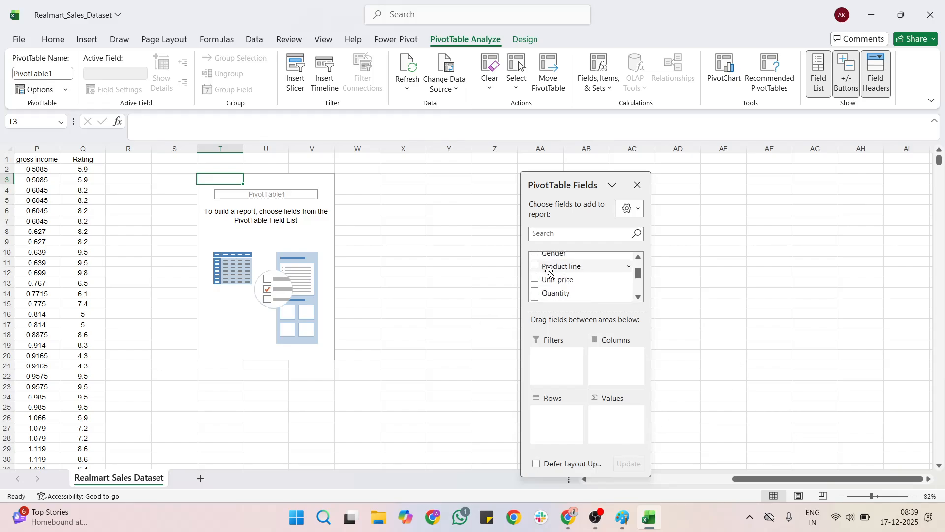
scroll(550, 274, "down", 3)
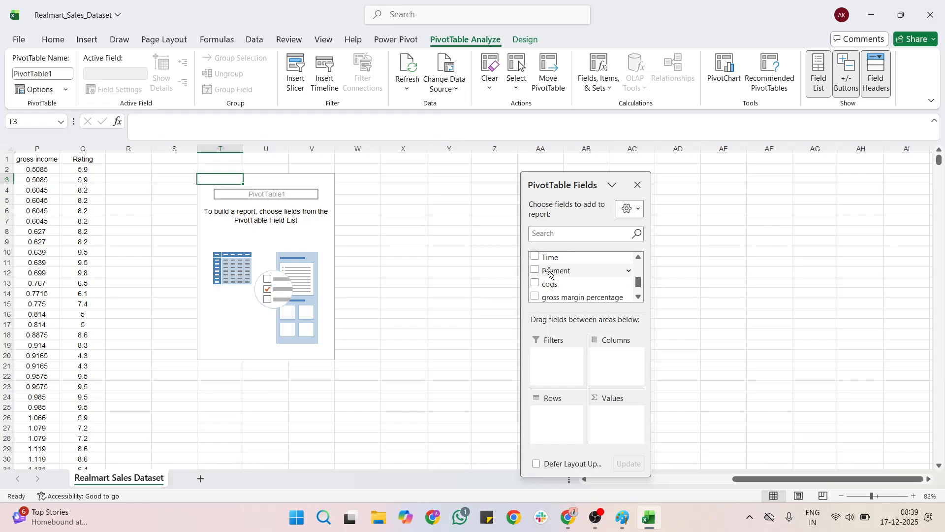
scroll(550, 274, "down", 1)
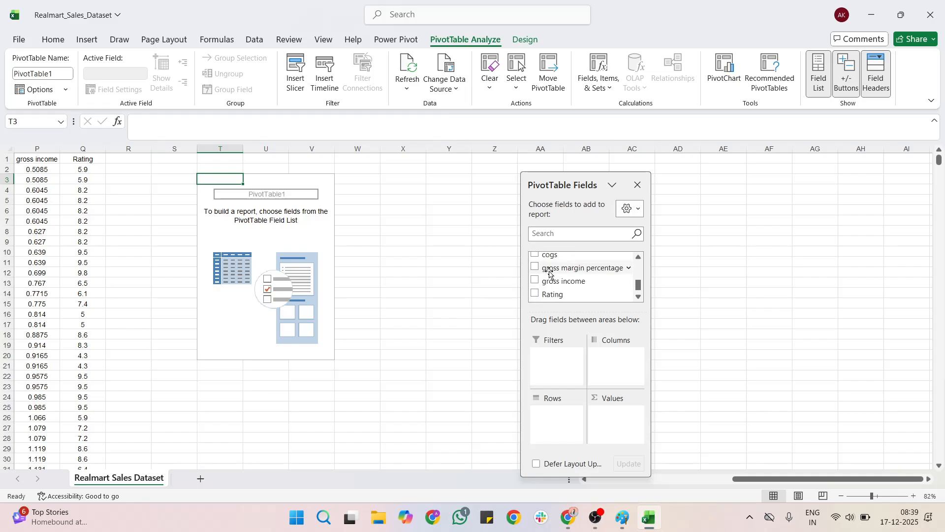
scroll(550, 274, "up", 5)
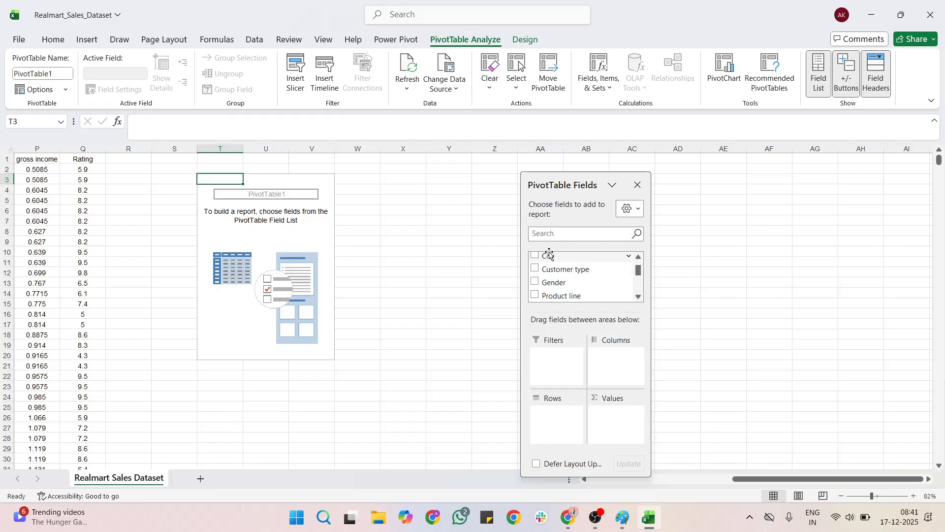
Step: Add City to the Rows area to list Delhi, Hyderabad and Mumbai
left_click_drag(550, 255, 551, 416)
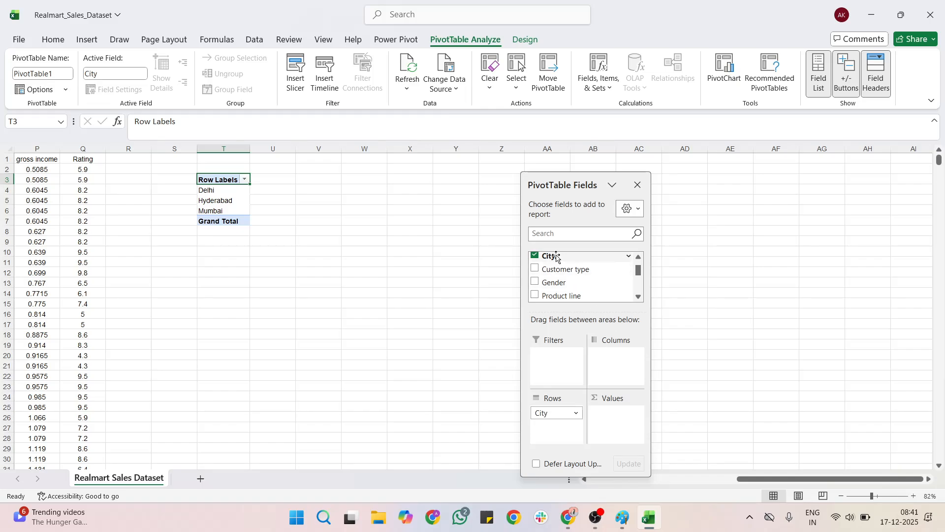
Step: Add City to Values to count records: Delhi 415, Hyderabad 590, Mumbai 1060
left_click_drag(548, 256, 624, 439)
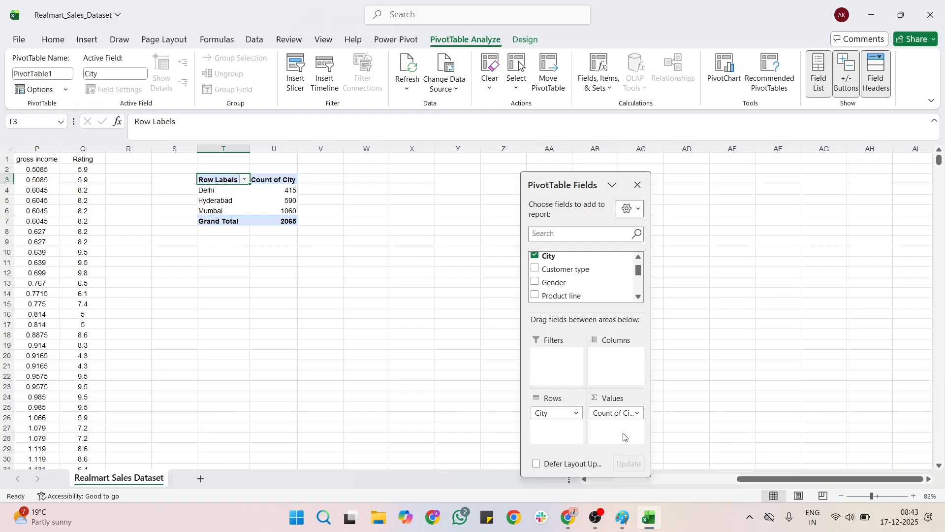
Step: Scroll the sheet to review the City count PivotTable at T3 totalling 2065
scroll(492, 438, "left", 8)
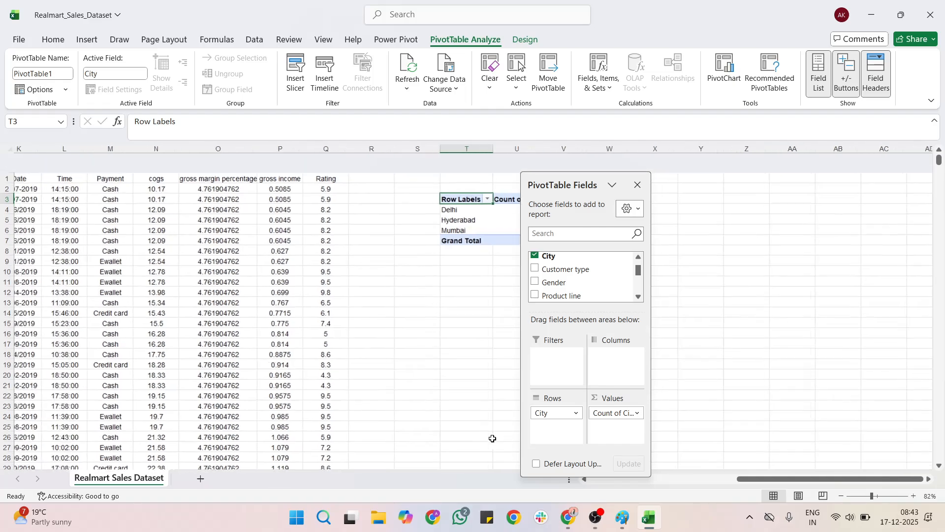
scroll(492, 439, "left", 2)
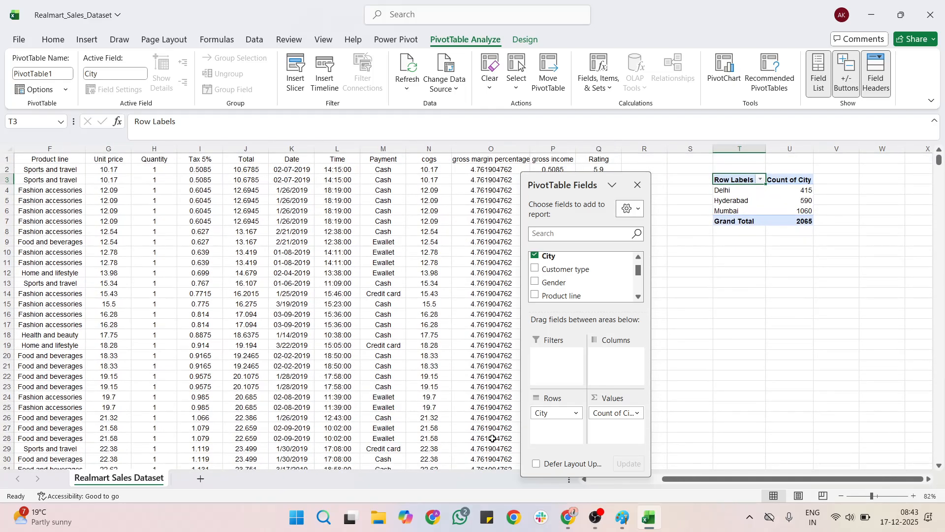
scroll(492, 438, "right", 3)
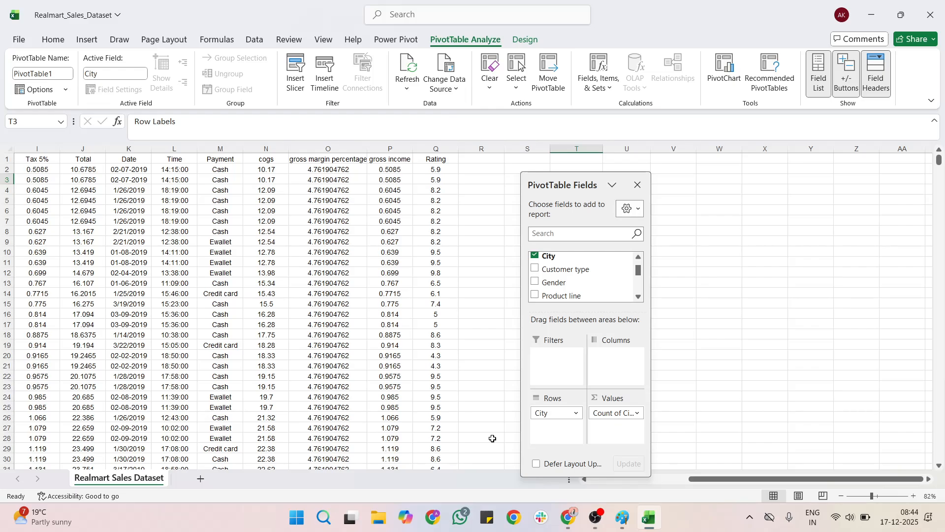
scroll(423, 381, "right", 3)
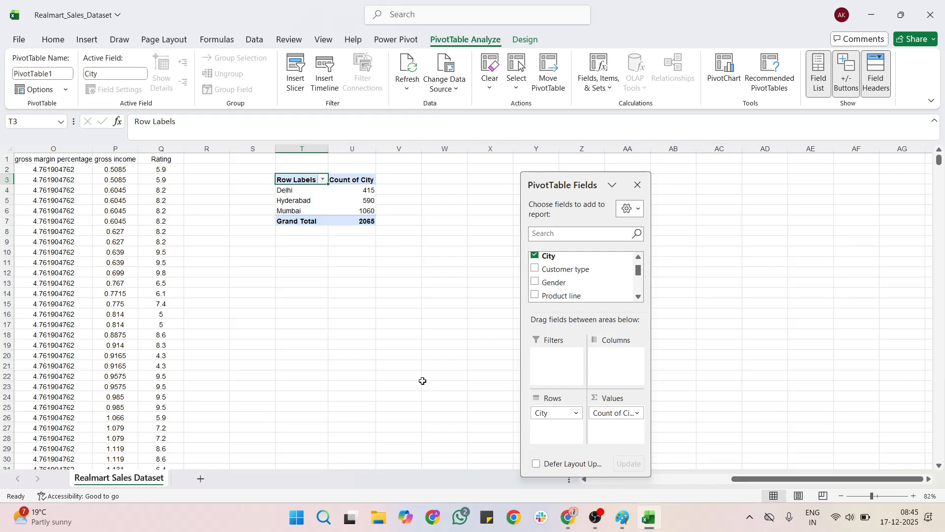
Step: Add Rating to Values, giving Sum of Rating 2834.7, 3339.4 and 7065.8 per city
scroll(548, 288, "down", 1)
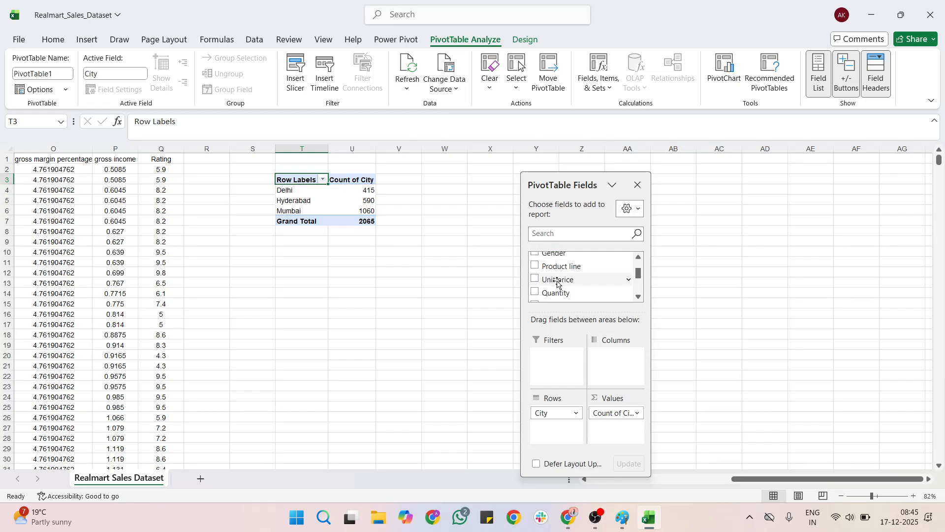
scroll(553, 294, "down", 3)
left_click_drag(550, 294, 606, 427)
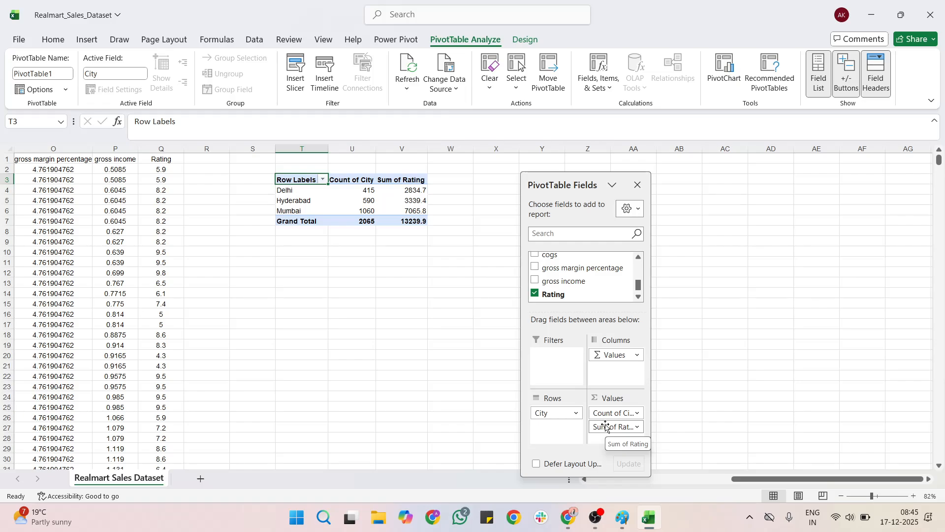
Step: Summarize Rating by Average instead of Sum: Delhi 7.05, Hyderabad 7.18, Mumbai 6.87
left_click(639, 428)
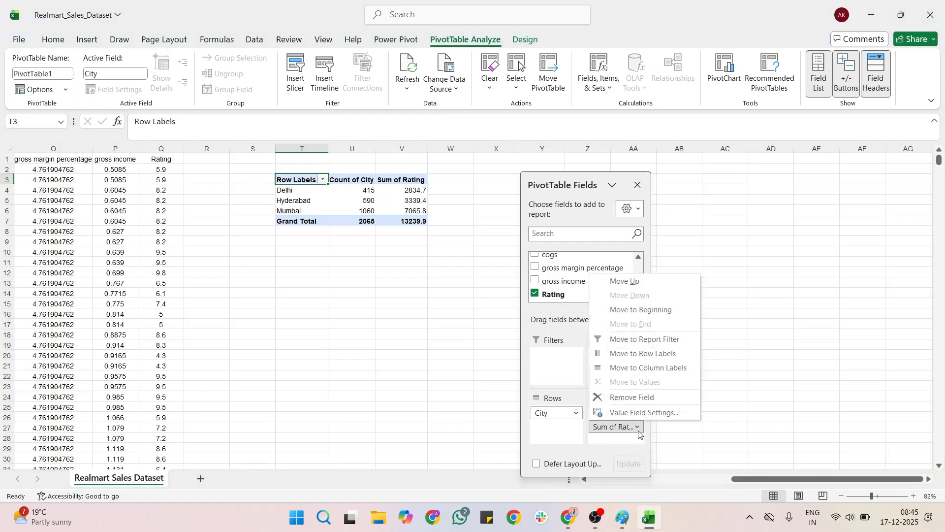
left_click(635, 413)
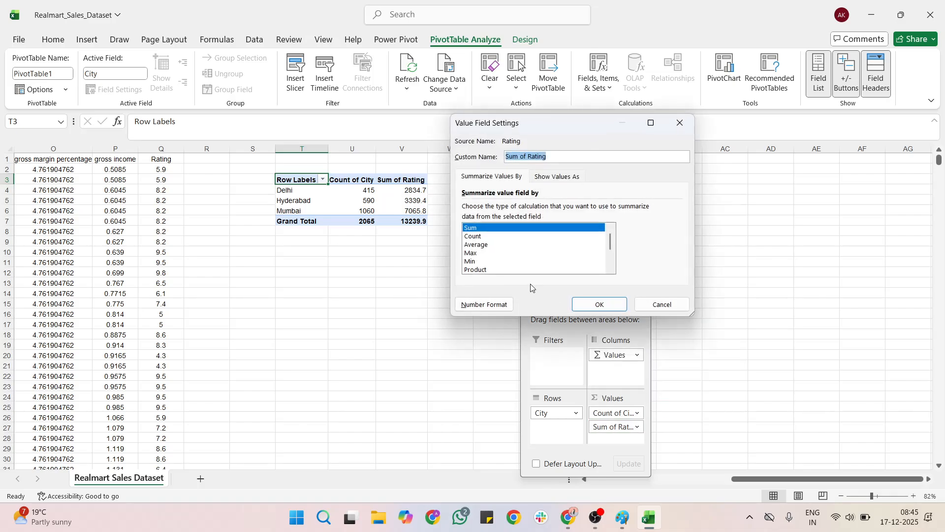
left_click(476, 252)
left_click(477, 247)
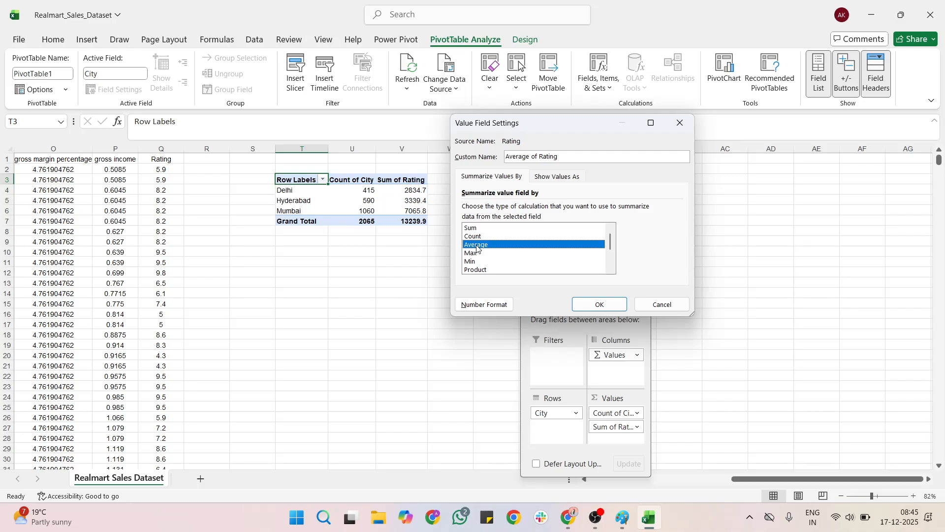
left_click(578, 302)
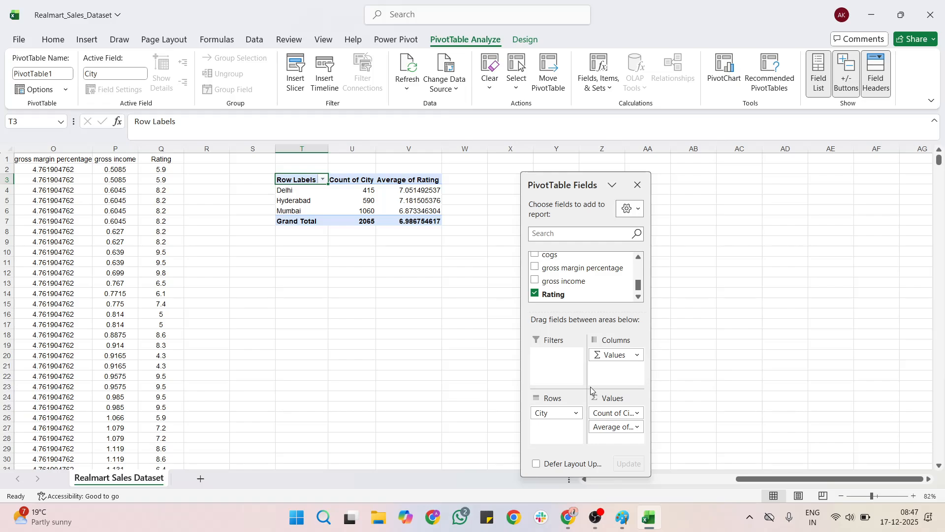
Step: Remove Average of Rating from Values and move City from Rows to Columns
left_click(624, 427)
left_click_drag(677, 394, 732, 351)
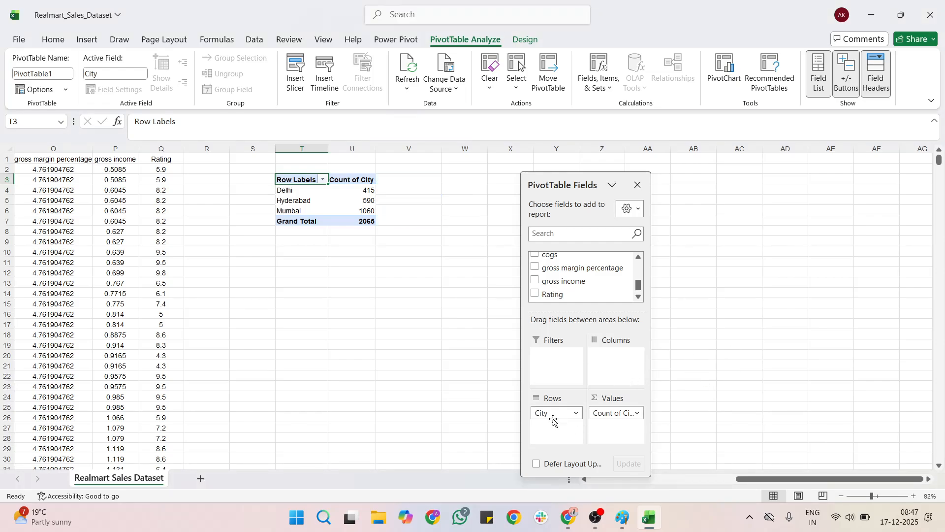
left_click_drag(545, 413, 640, 346)
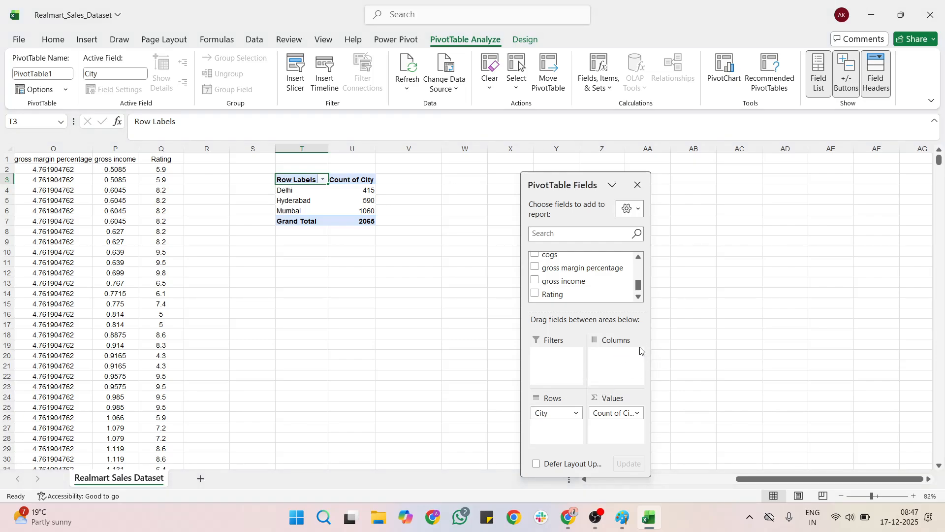
left_click_drag(551, 413, 610, 372)
scroll(376, 357, "right", 2)
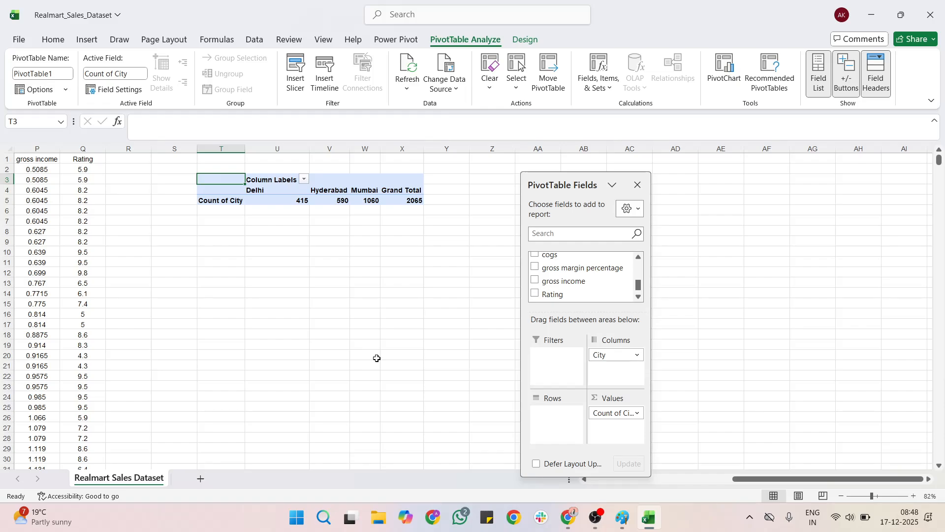
Step: Return City to Rows, then make City a report filter showing (All) for a 2065 total
left_click_drag(616, 354, 551, 412)
scroll(546, 283, "up", 5)
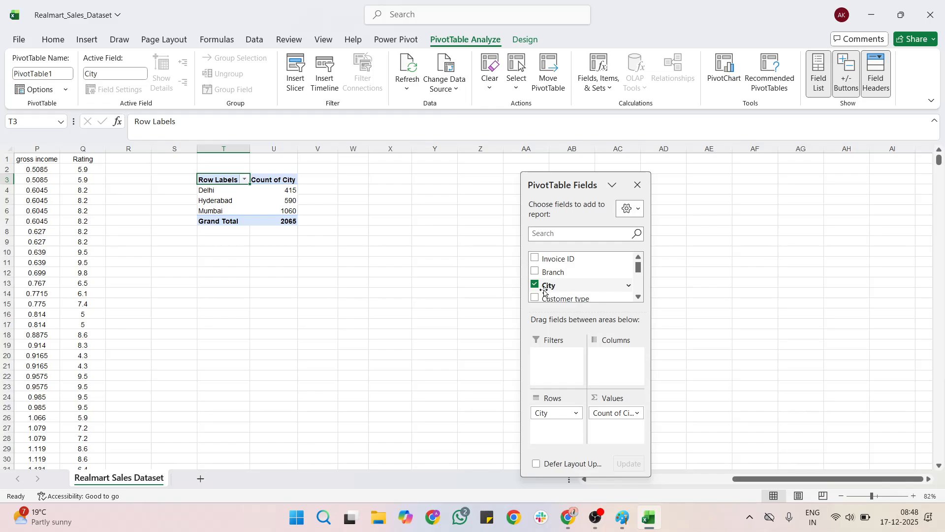
left_click_drag(545, 291, 548, 358)
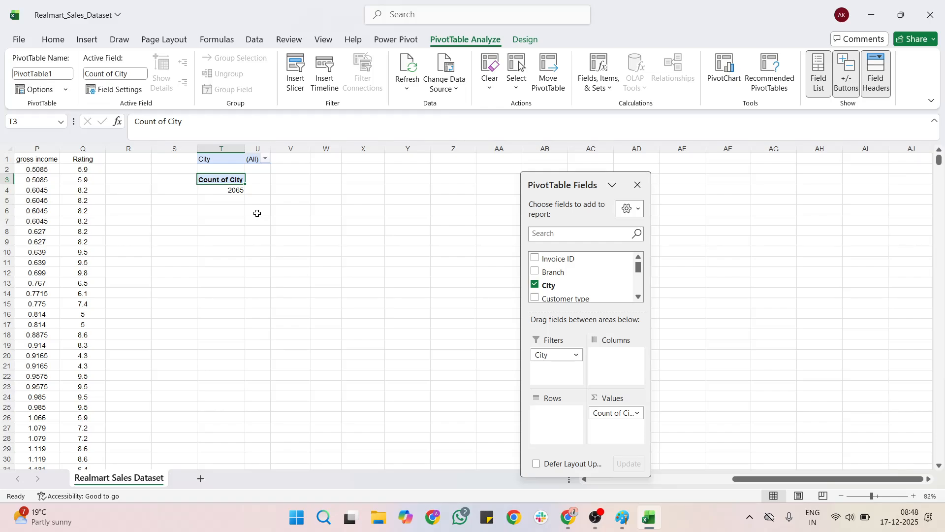
Step: Filter the PivotTable to Delhi, then move City from Filters back into Rows
left_click(265, 158)
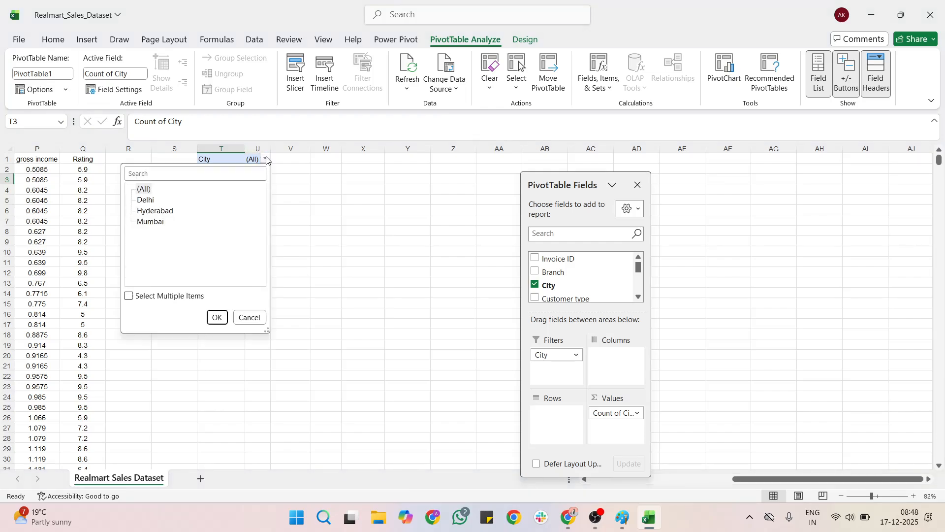
left_click(146, 201)
left_click(218, 317)
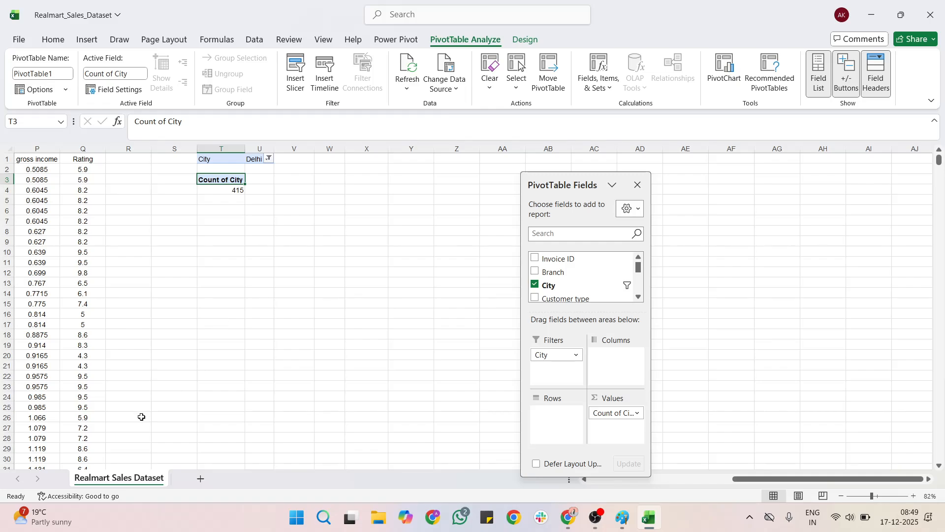
left_click_drag(547, 356, 545, 436)
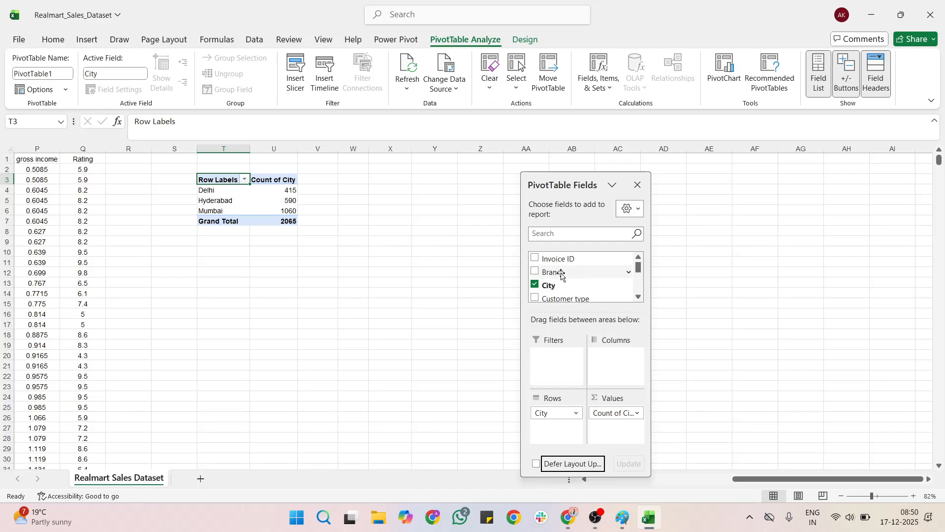
Step: Nest Branch under City in Rows to split each city's count by branches A, B and C
left_click_drag(558, 272, 550, 430)
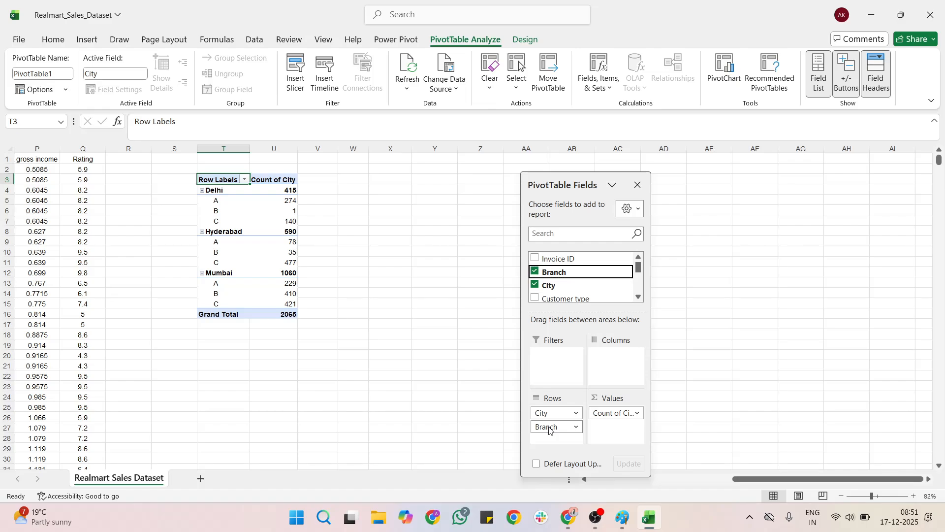
Step: Collapse and re-expand Delhi, then nest Customer type under Branch in Rows
left_click(202, 191)
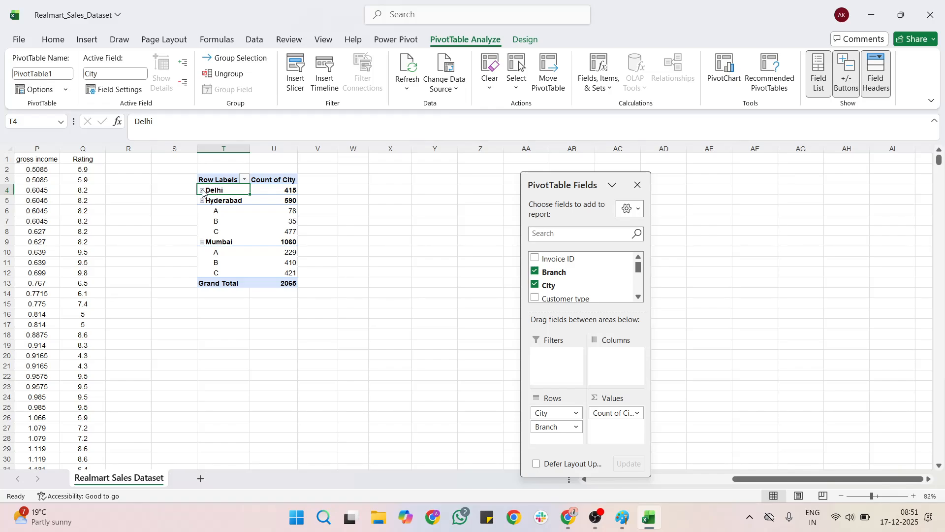
left_click(202, 191)
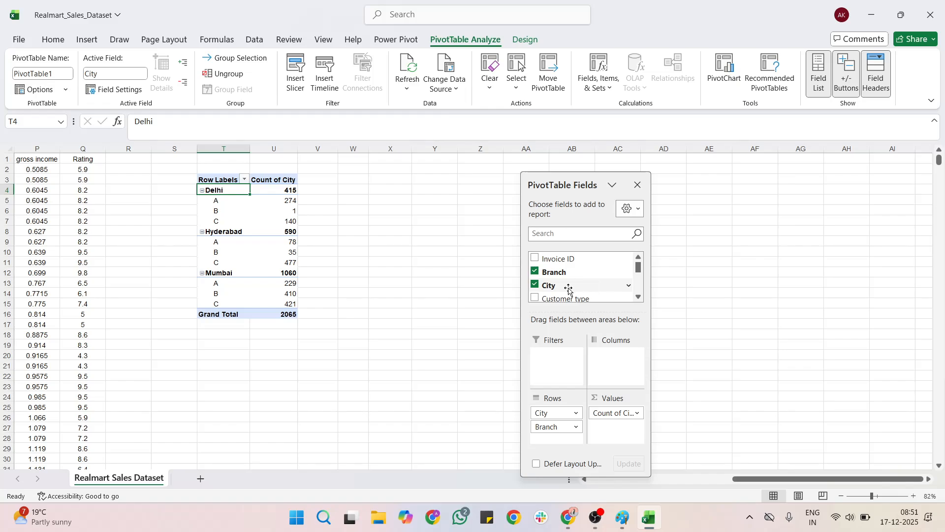
left_click_drag(565, 299, 555, 437)
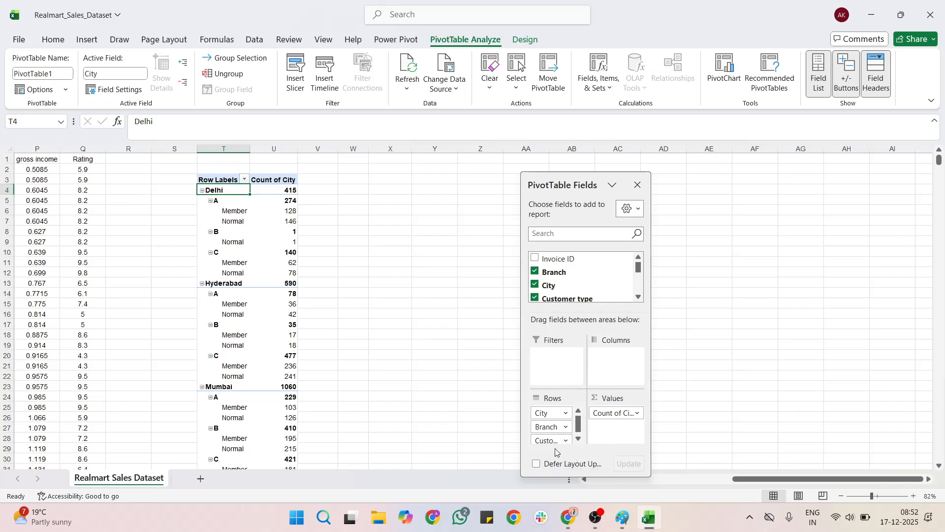
Step: Nest Gender under Customer type to show Female and Male counts per group
scroll(559, 265, "down", 1)
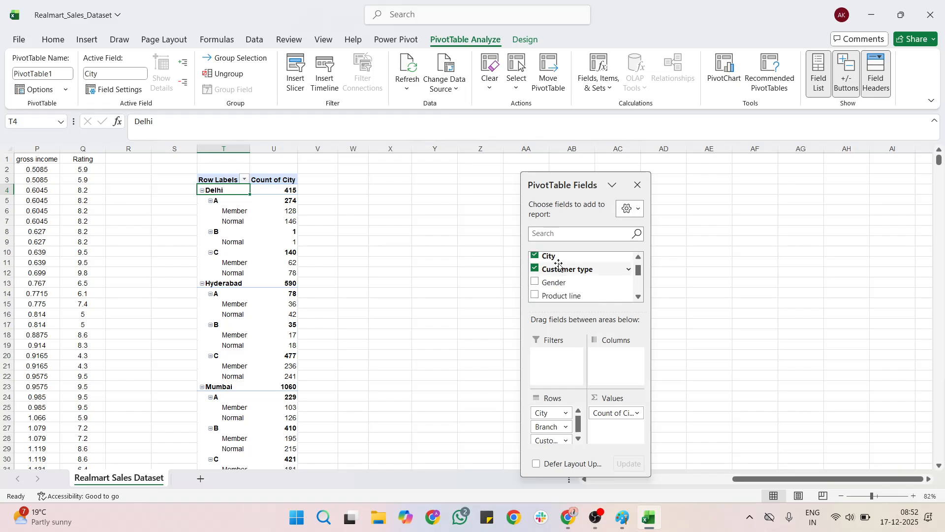
left_click_drag(555, 281, 553, 441)
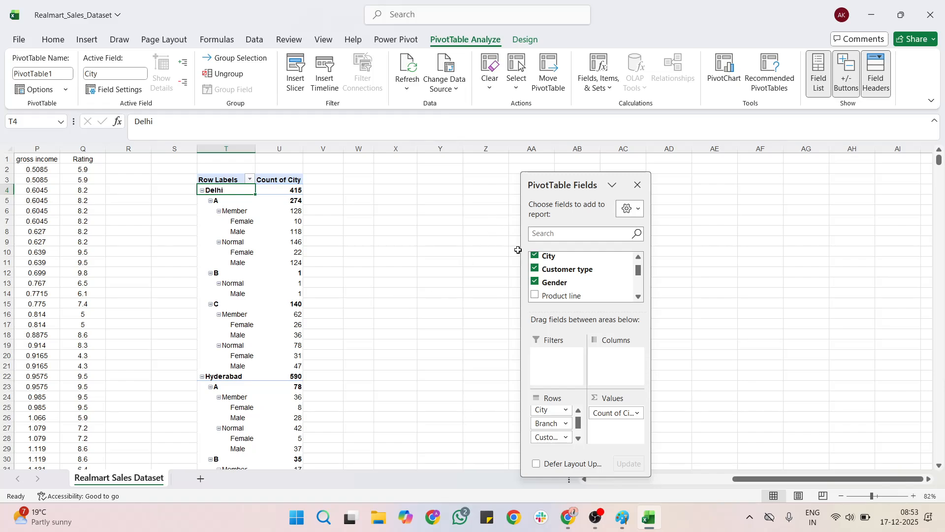
Step: Remove Customer type, Gender and Branch from Rows and add Sum of Total to Values
left_click_drag(546, 438, 738, 312)
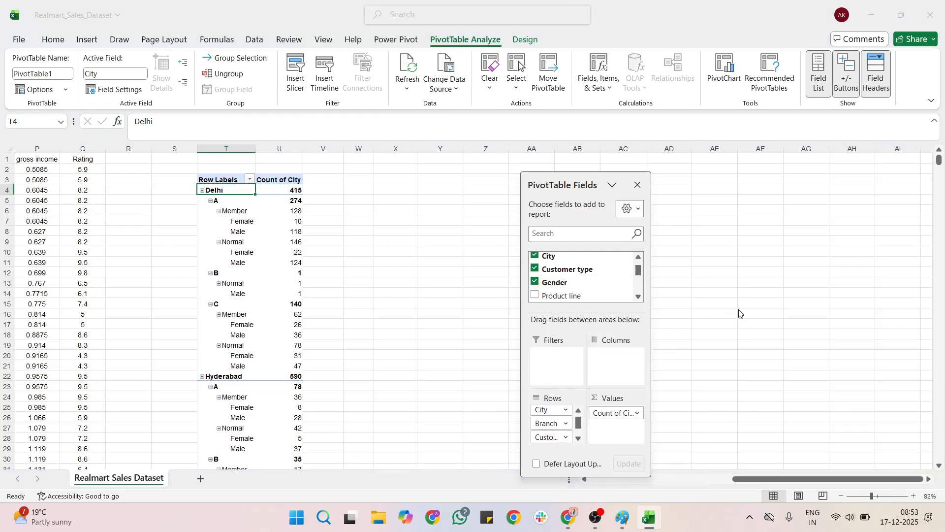
left_click_drag(542, 441, 666, 386)
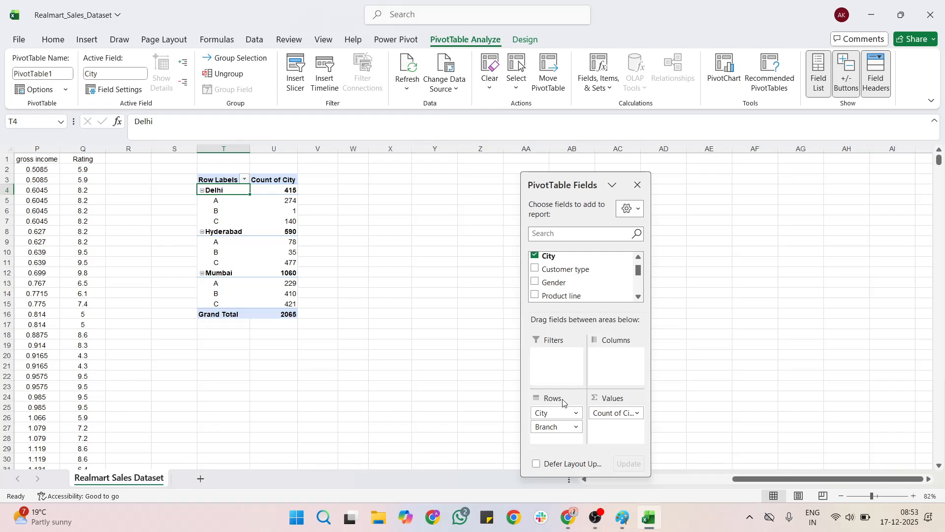
scroll(570, 276, "down", 3)
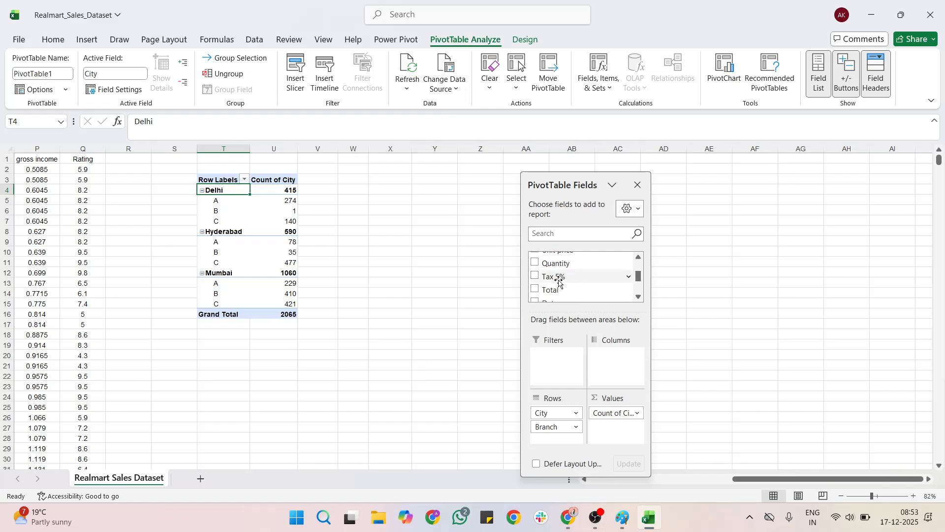
left_click_drag(554, 289, 609, 417)
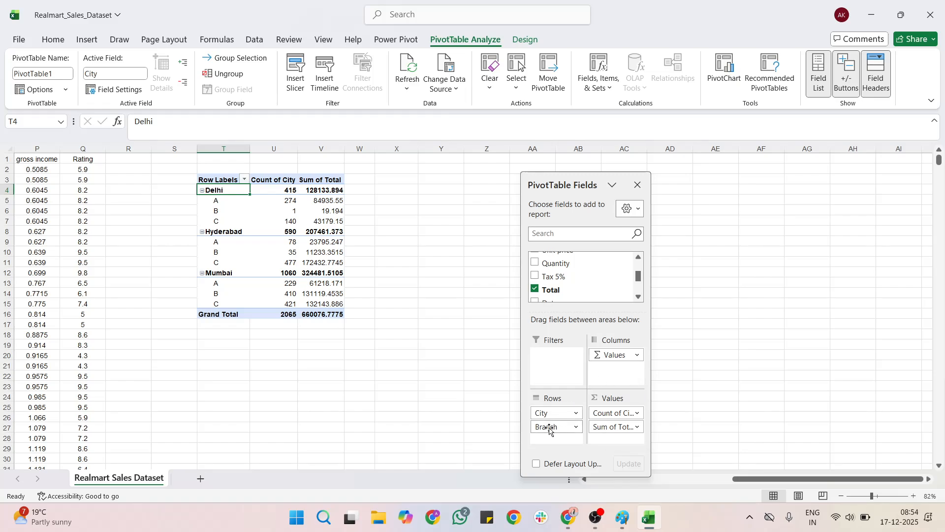
left_click_drag(548, 426, 705, 364)
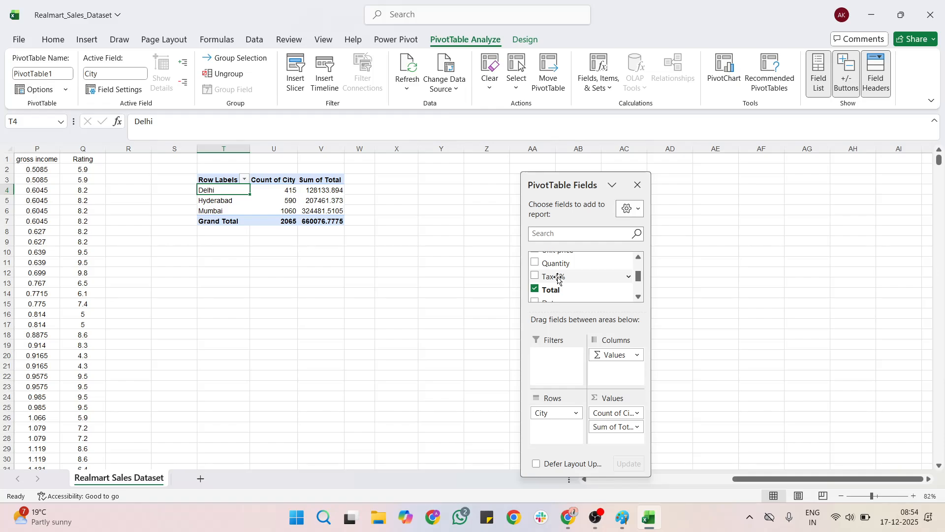
Step: Add Sum of Tax 5% to Values, then bring OBS Studio to the front
left_click_drag(555, 276, 608, 433)
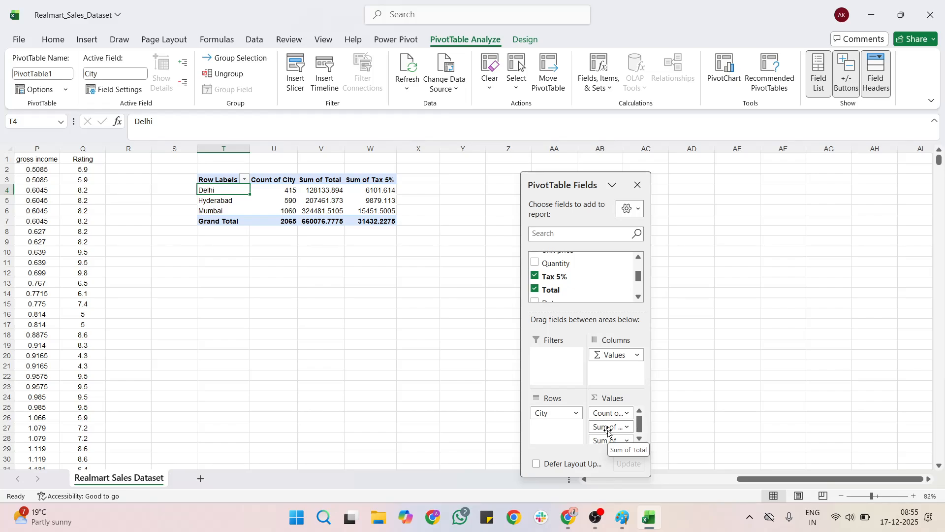
left_click(597, 517)
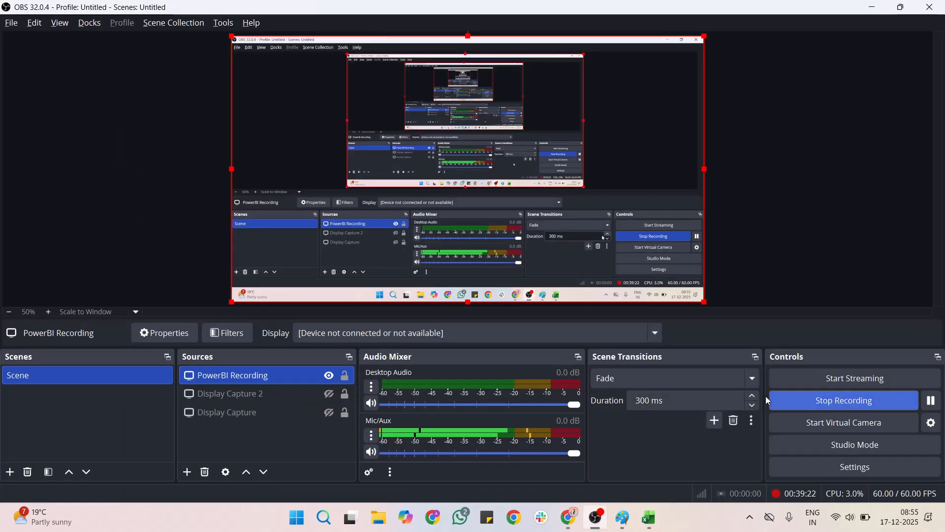